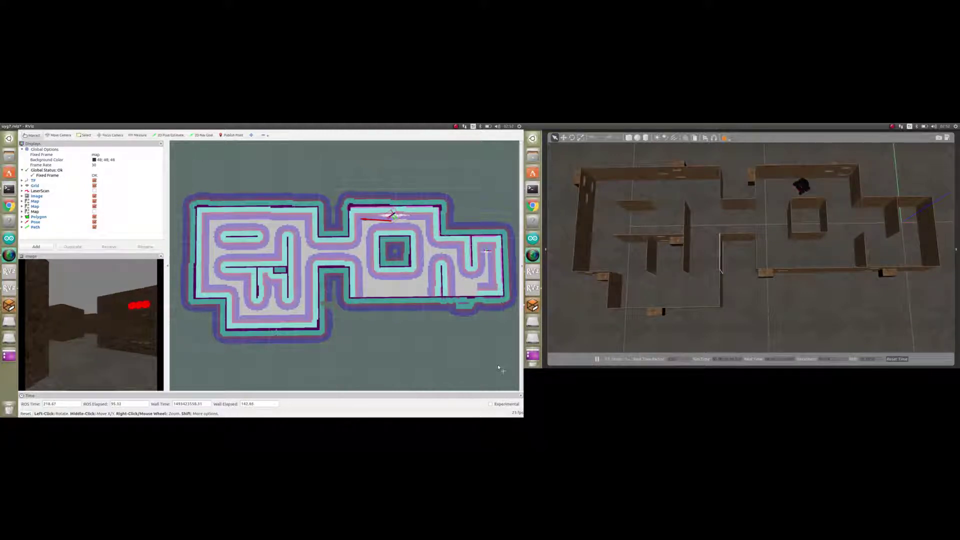
# Step: Send a 2D navigation goal at the lower wall below the square obstacle, facing down, briefly hiding the costmap overlay before and after
pyautogui.click(95, 206)
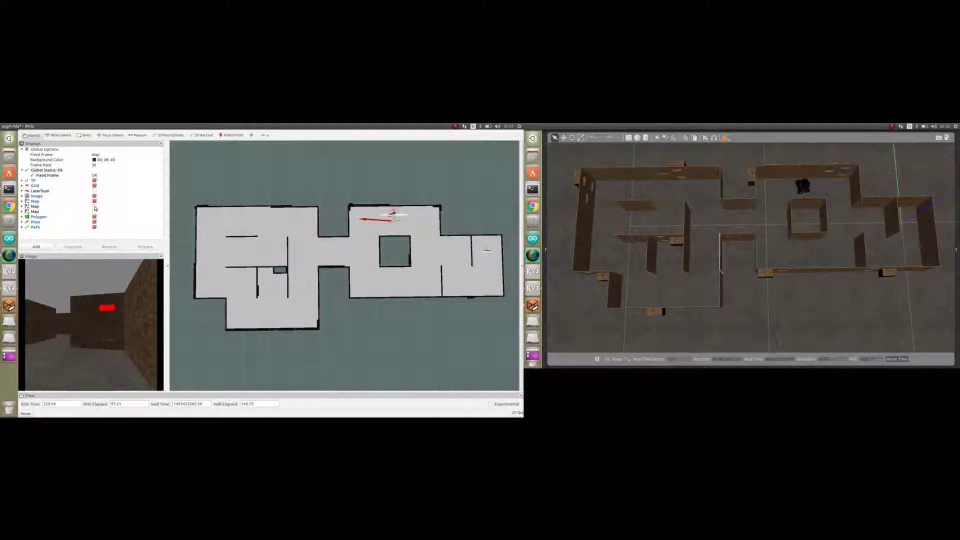
pyautogui.click(95, 206)
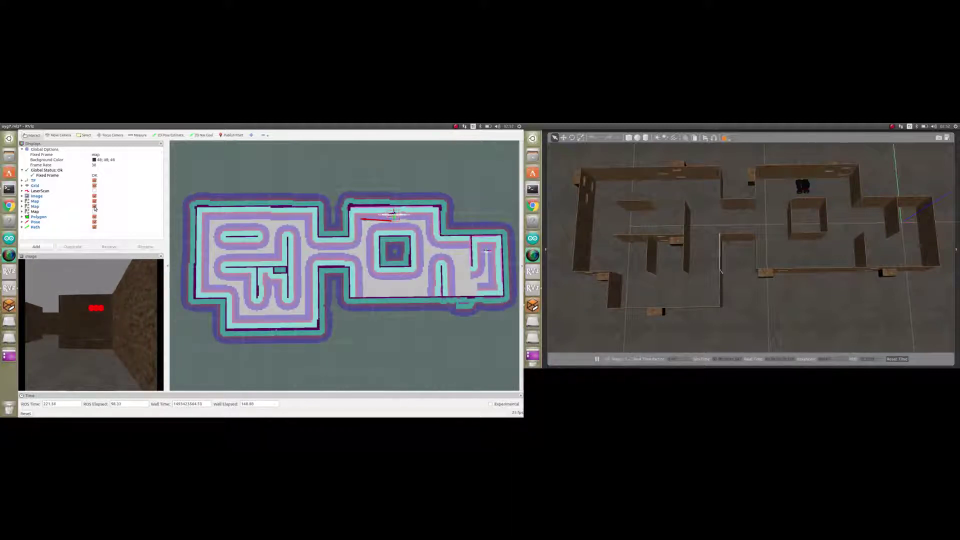
pyautogui.click(203, 135)
pyautogui.moveTo(391, 290); pyautogui.dragTo(390, 347)
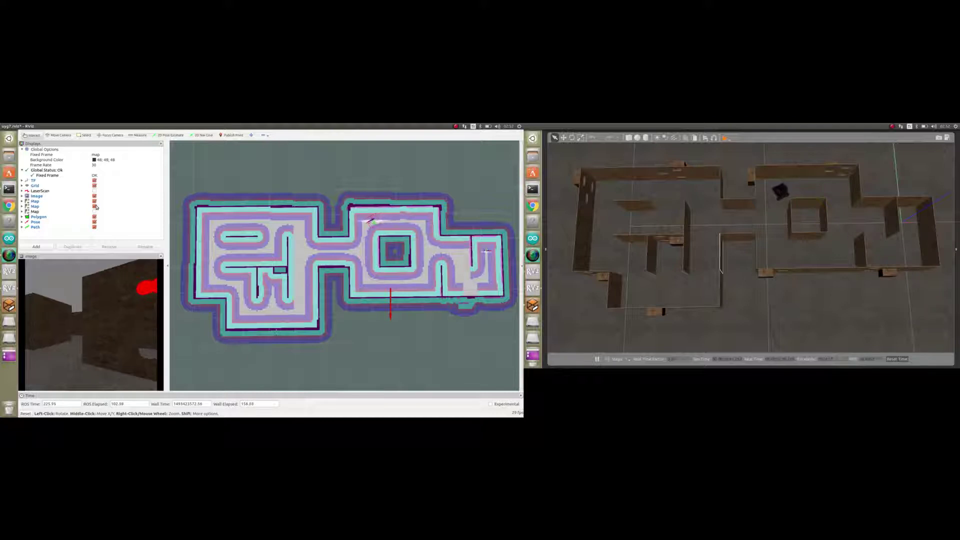
pyautogui.click(95, 206)
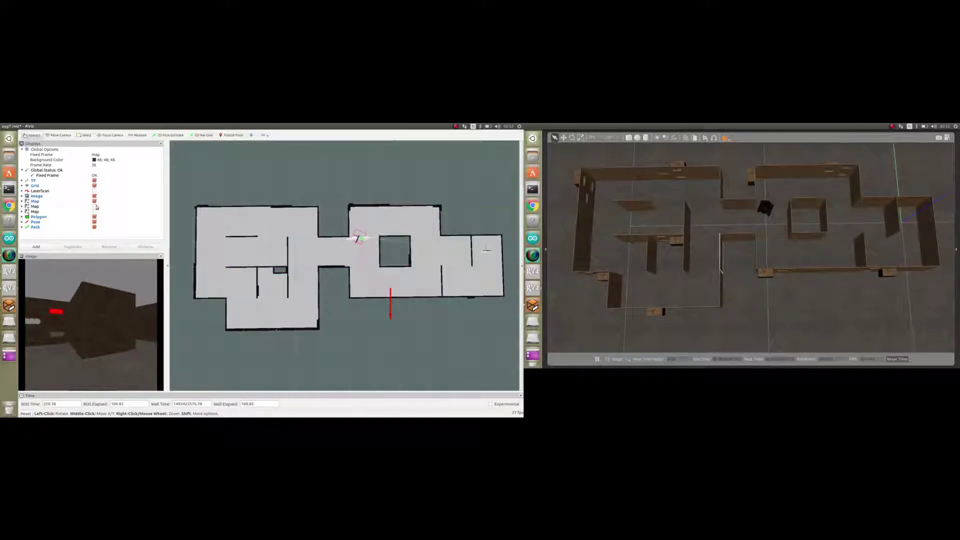
pyautogui.click(95, 206)
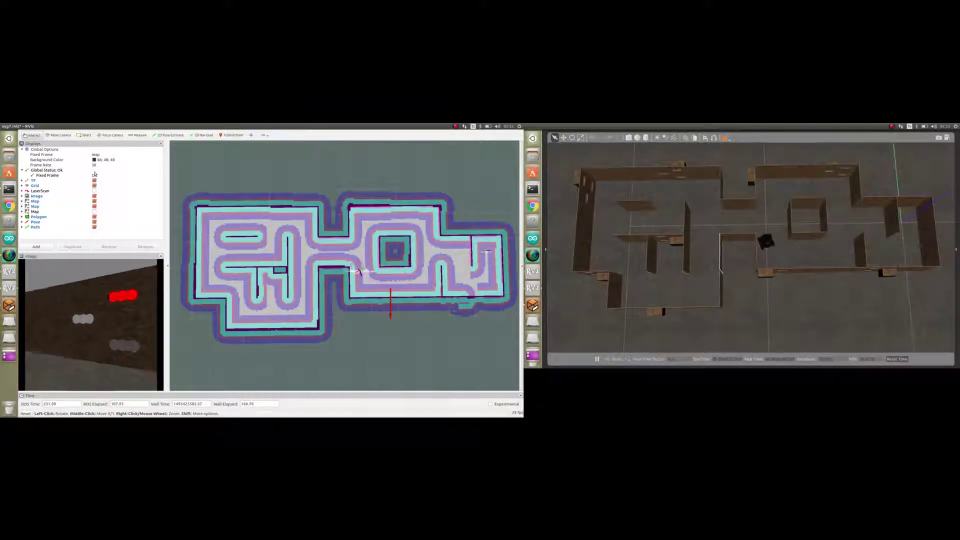
# Step: Send a 2D navigation goal facing up between the short vertical walls of the map's left section, and twice hide and reshow the costmap overlay
pyautogui.click(204, 134)
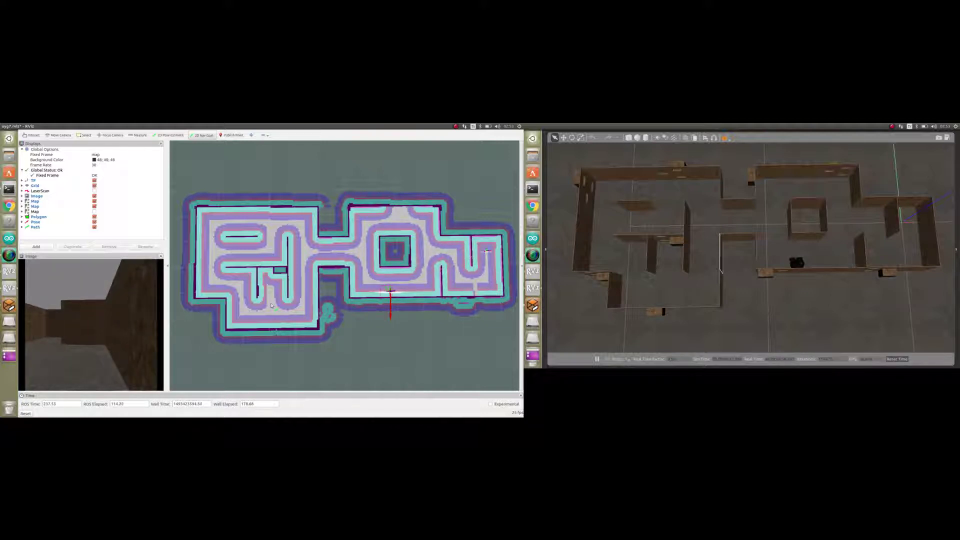
pyautogui.moveTo(271, 307); pyautogui.dragTo(276, 291)
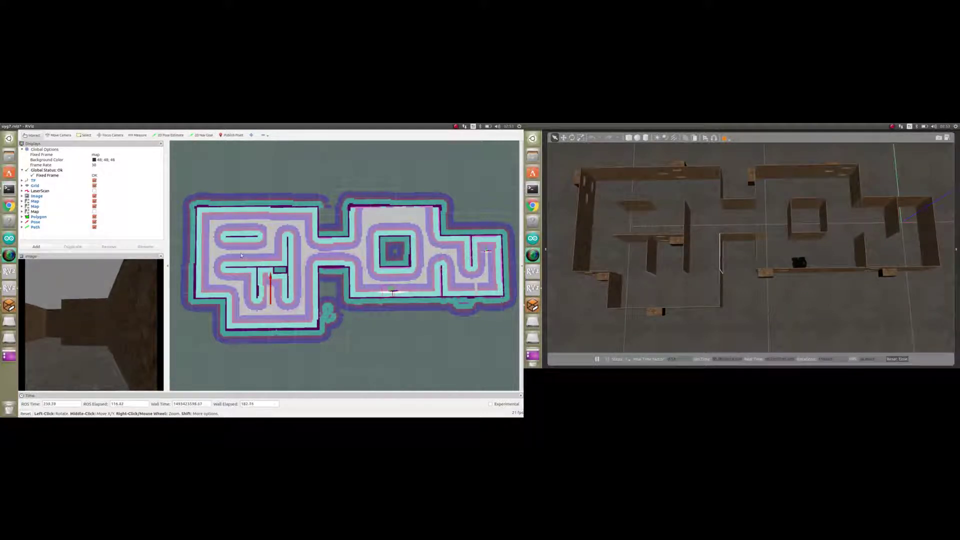
pyautogui.click(94, 206)
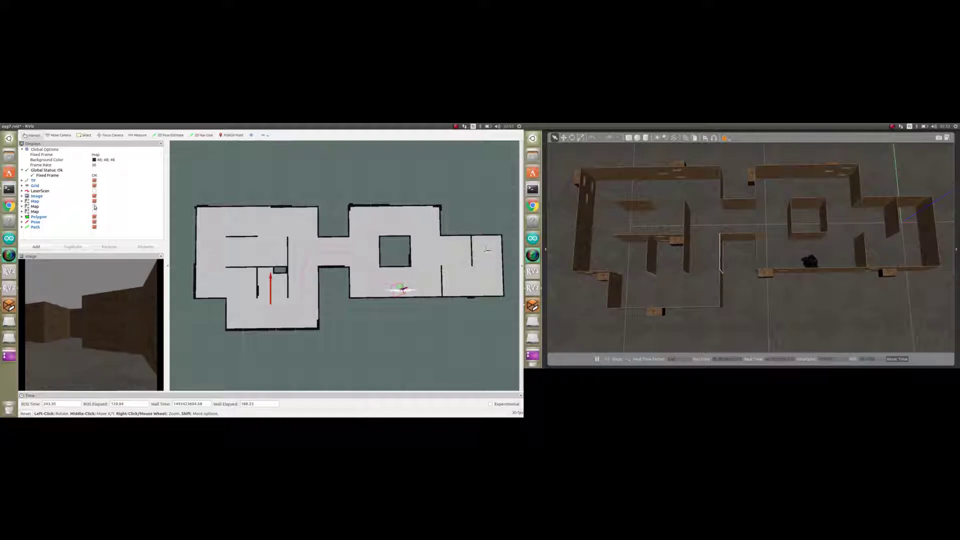
pyautogui.click(94, 206)
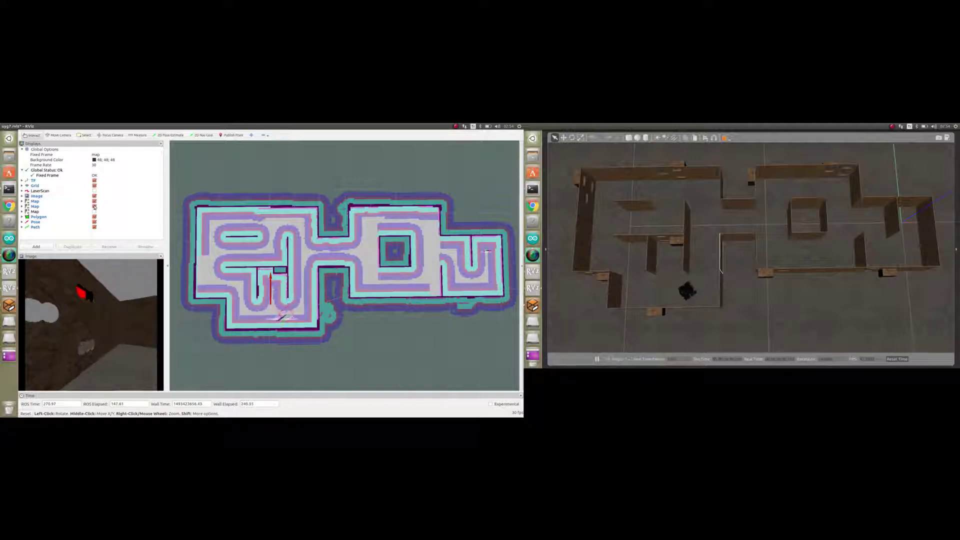
pyautogui.click(94, 207)
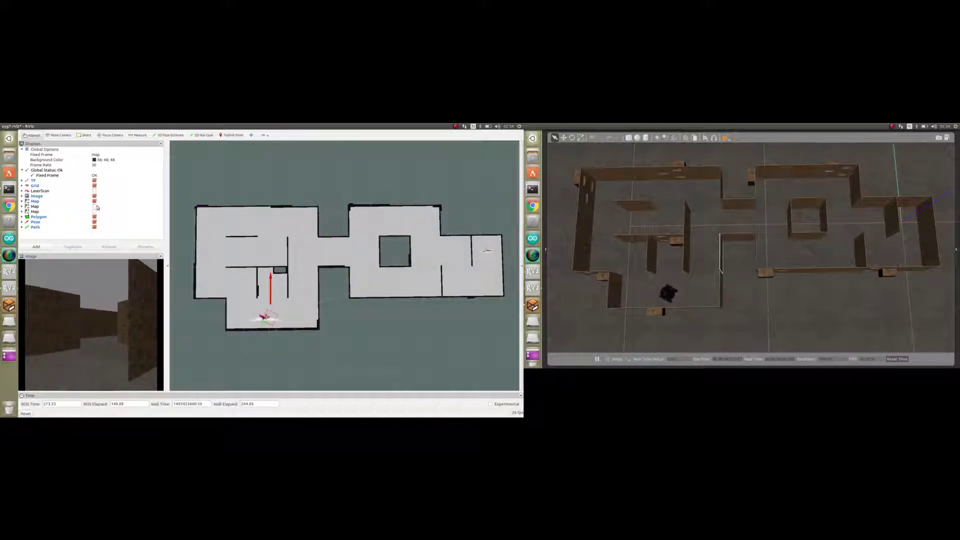
pyautogui.click(95, 206)
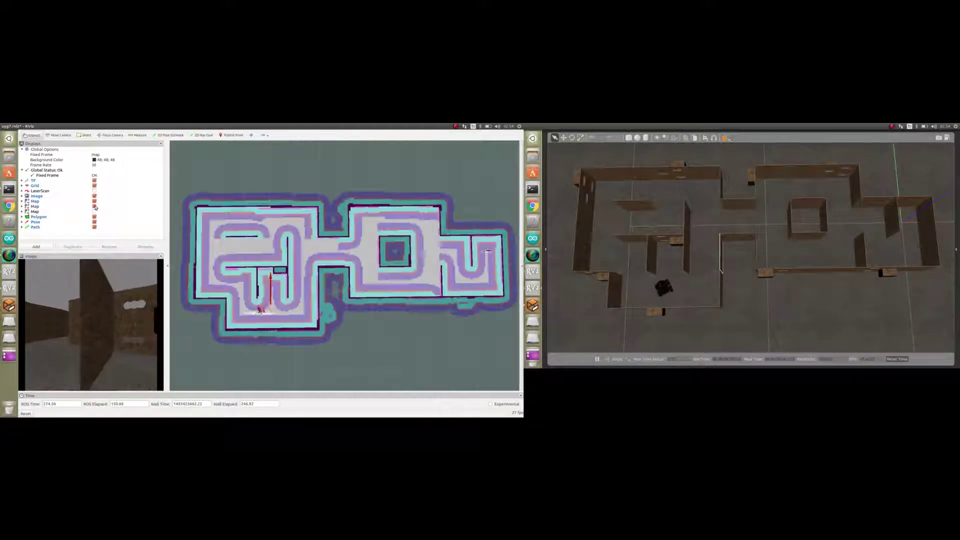
# Step: Send a 2D navigation goal facing right between the two horizontal inner walls of the left section, and briefly hide the costmap overlay
pyautogui.click(203, 135)
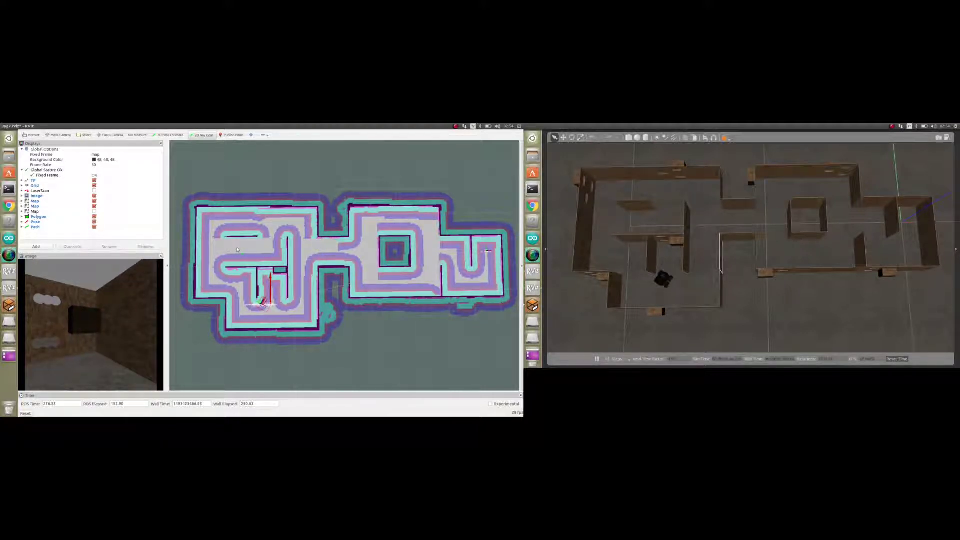
pyautogui.moveTo(238, 249); pyautogui.dragTo(257, 247)
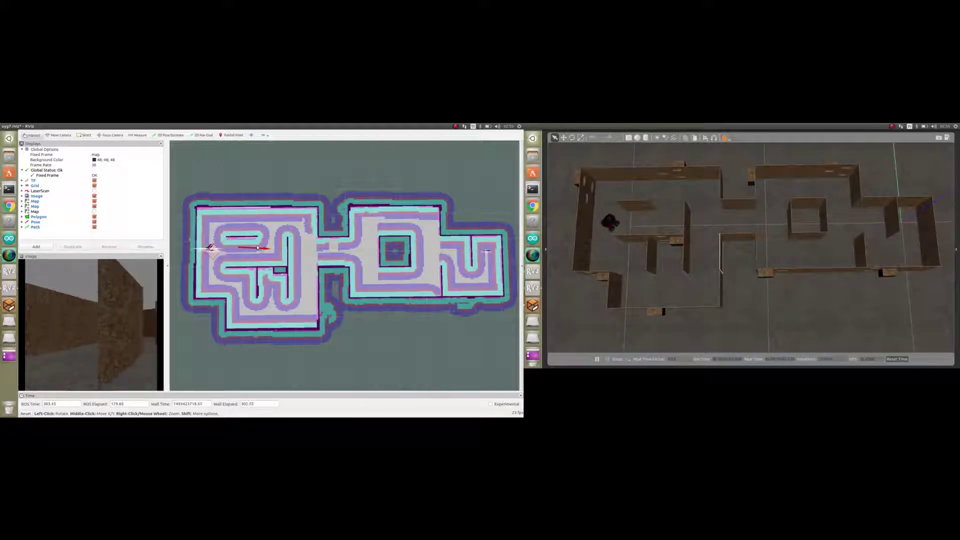
pyautogui.click(94, 206)
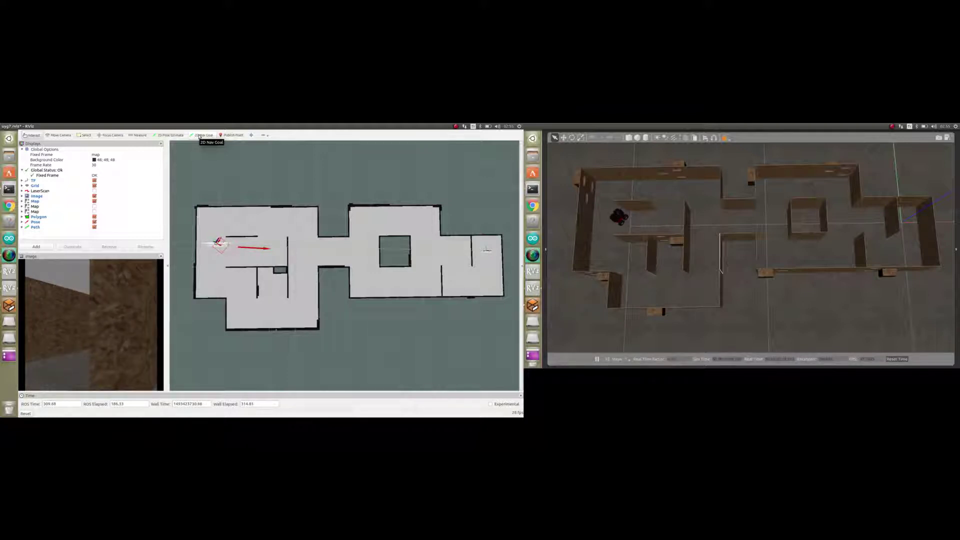
pyautogui.click(94, 206)
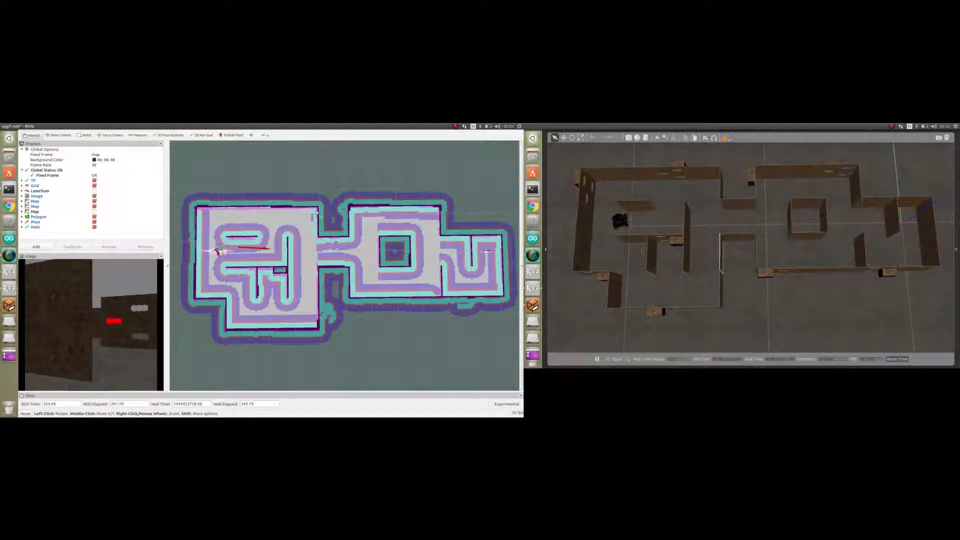
# Step: Send a 2D navigation goal in the map's far right room, facing down
pyautogui.click(203, 136)
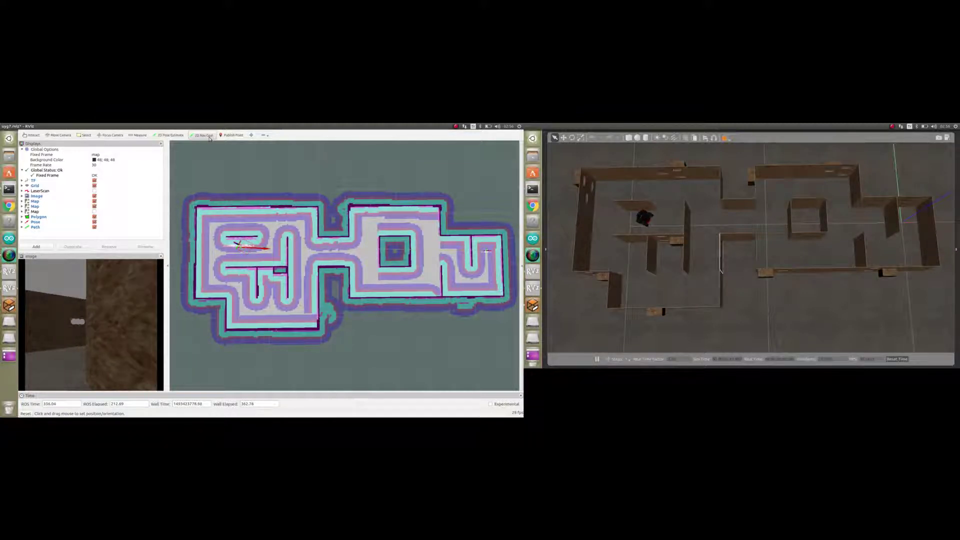
pyautogui.click(209, 139)
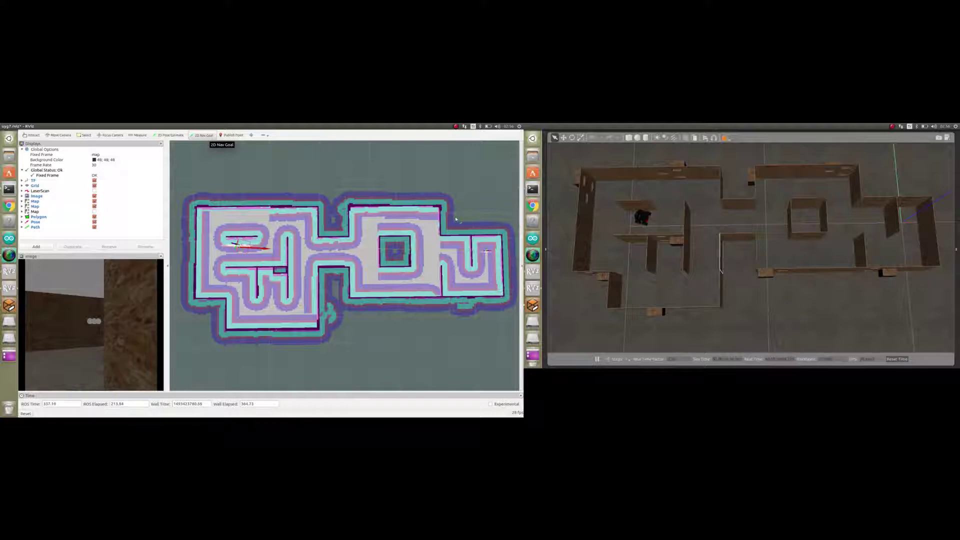
pyautogui.moveTo(486, 251); pyautogui.dragTo(487, 263)
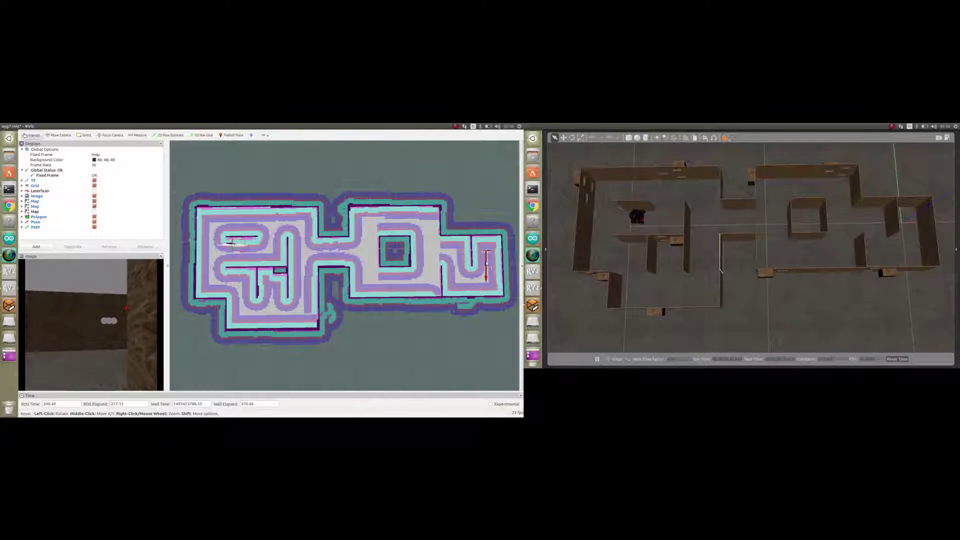
# Step: Check the plain map with the costmap overlay briefly hidden, and inspect the properties of the Path display
pyautogui.click(95, 206)
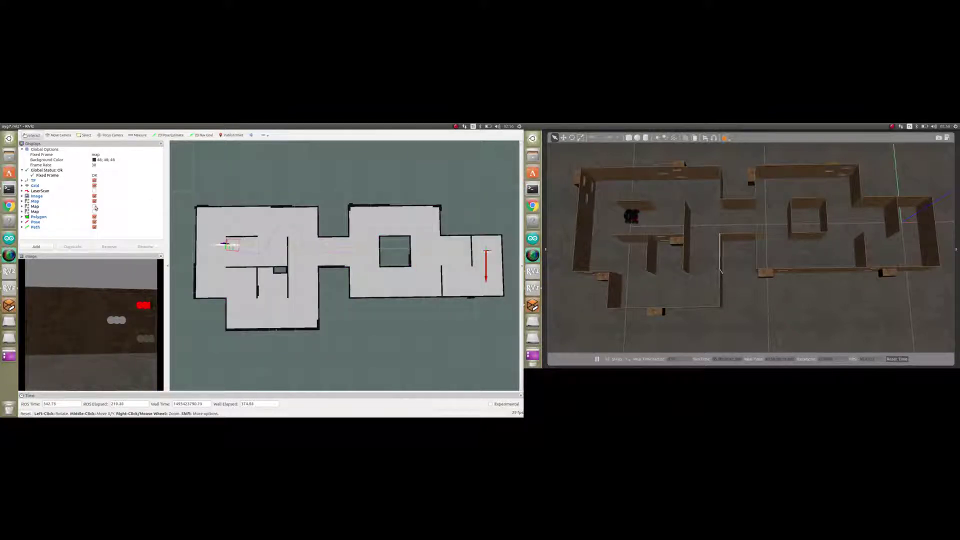
pyautogui.click(95, 206)
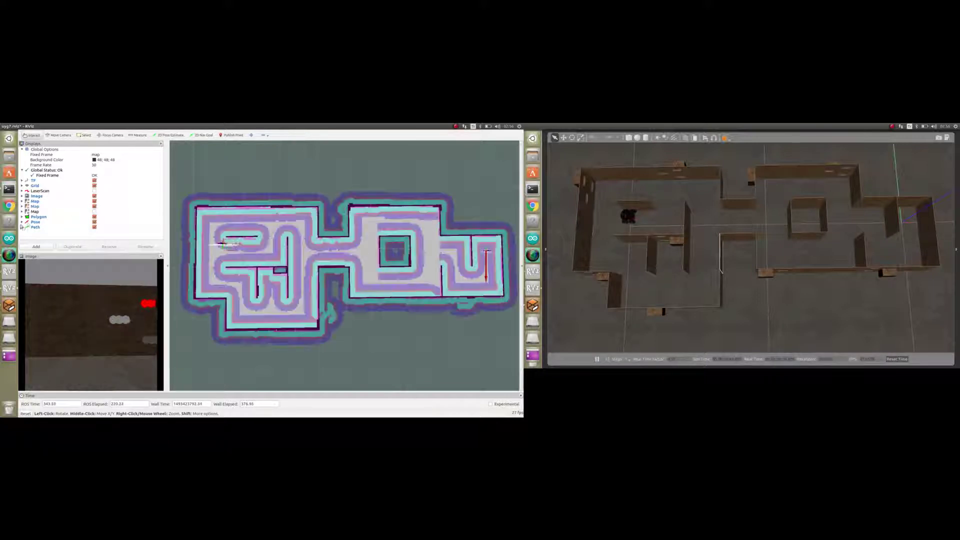
pyautogui.click(22, 227)
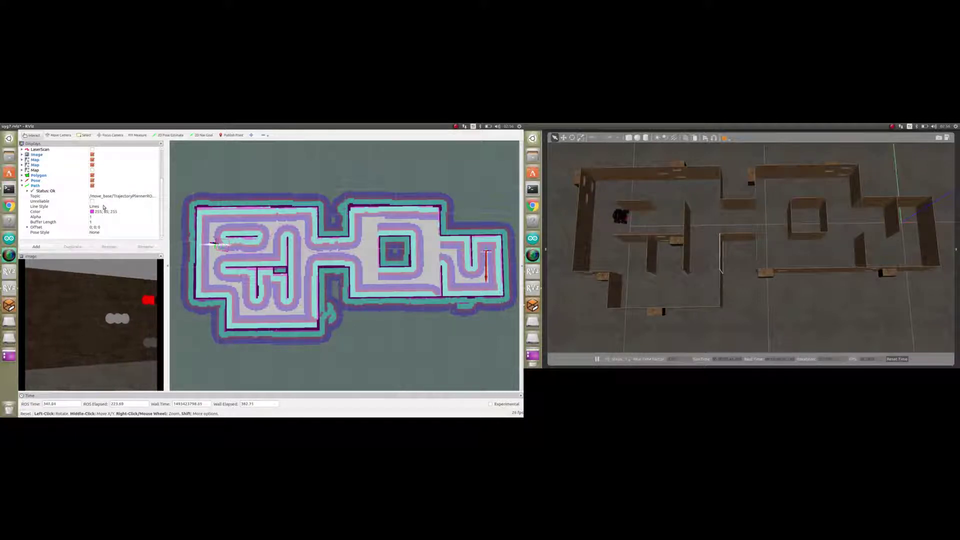
pyautogui.click(23, 186)
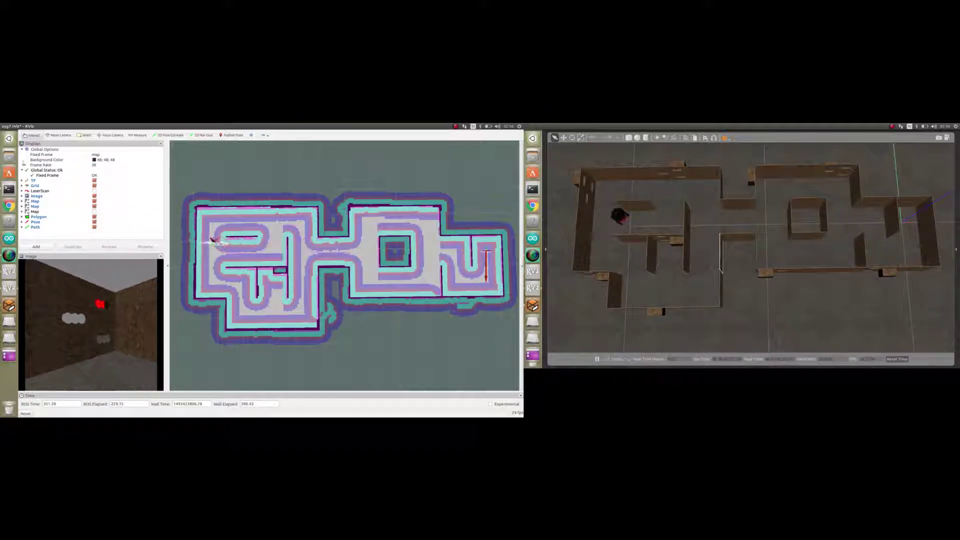
# Step: Hide the costmap overlay and disable all frames of the TF display
pyautogui.click(94, 206)
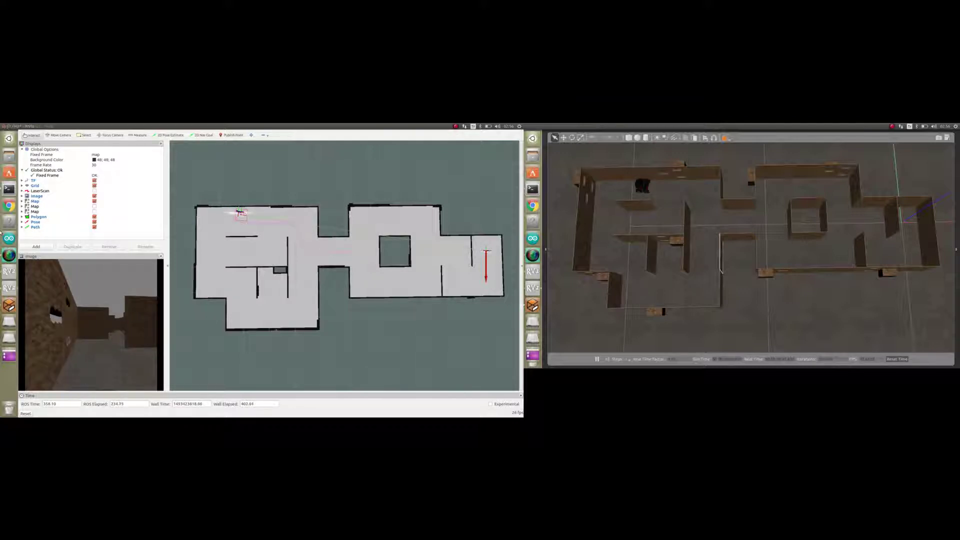
pyautogui.click(23, 181)
pyautogui.scroll(-3, 36, 183)
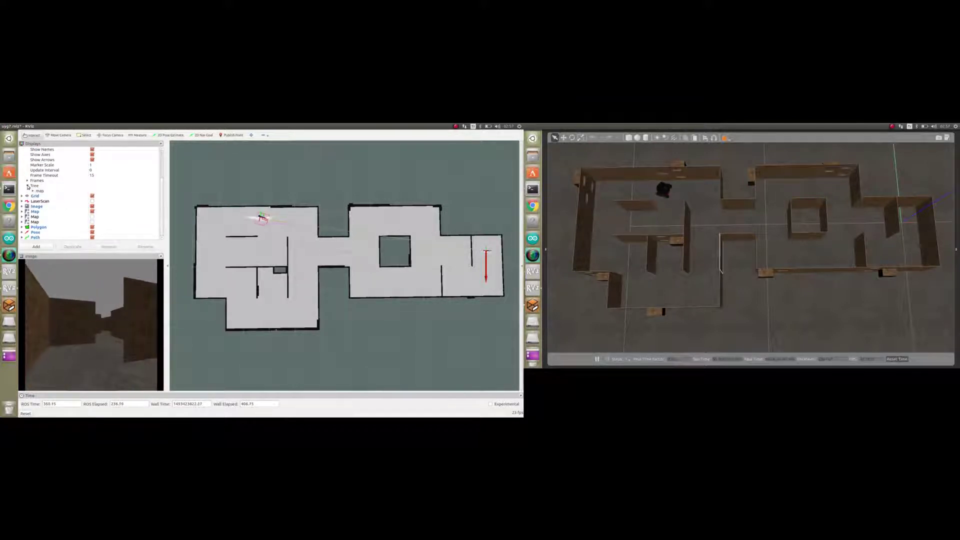
pyautogui.click(27, 181)
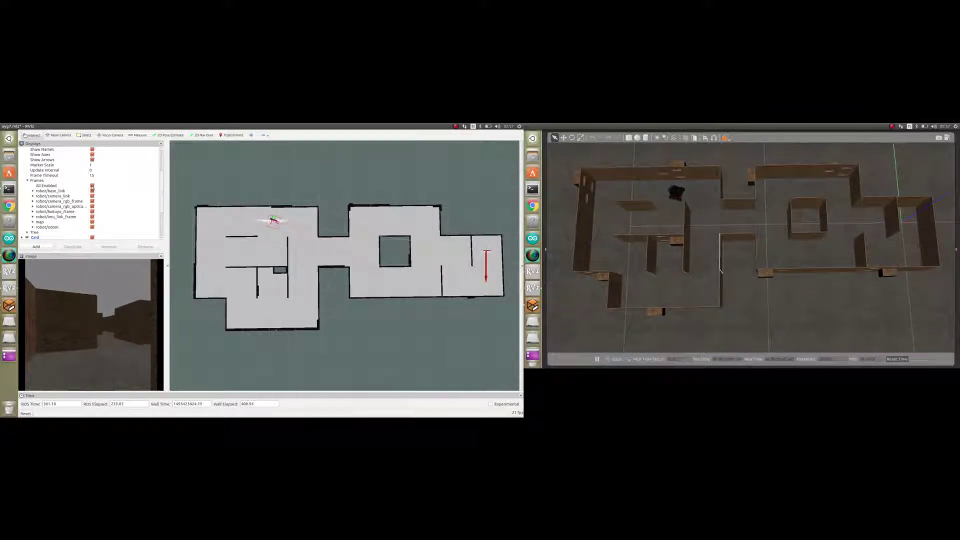
pyautogui.click(92, 186)
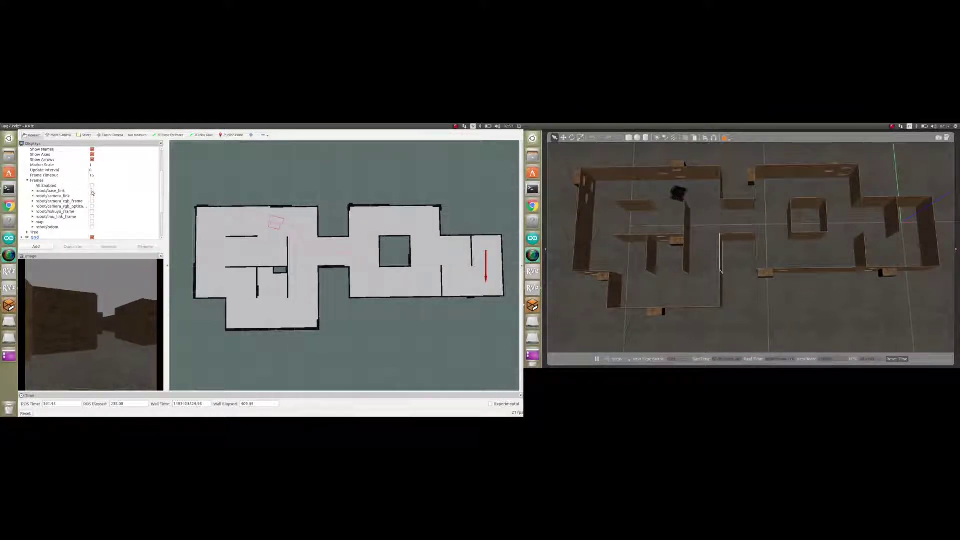
pyautogui.click(28, 180)
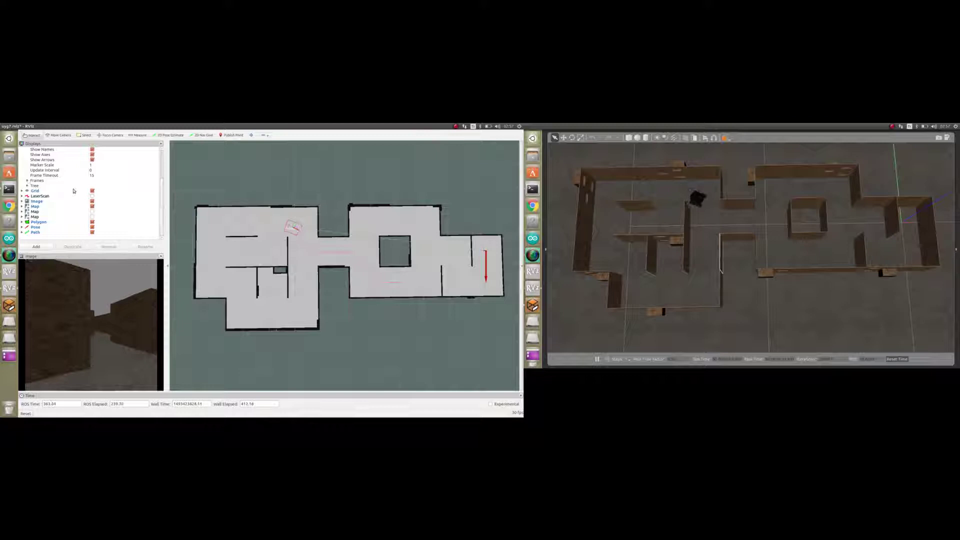
# Step: Enable only the robot/base_link frame in the TF display and show the costmap overlay again
pyautogui.click(27, 180)
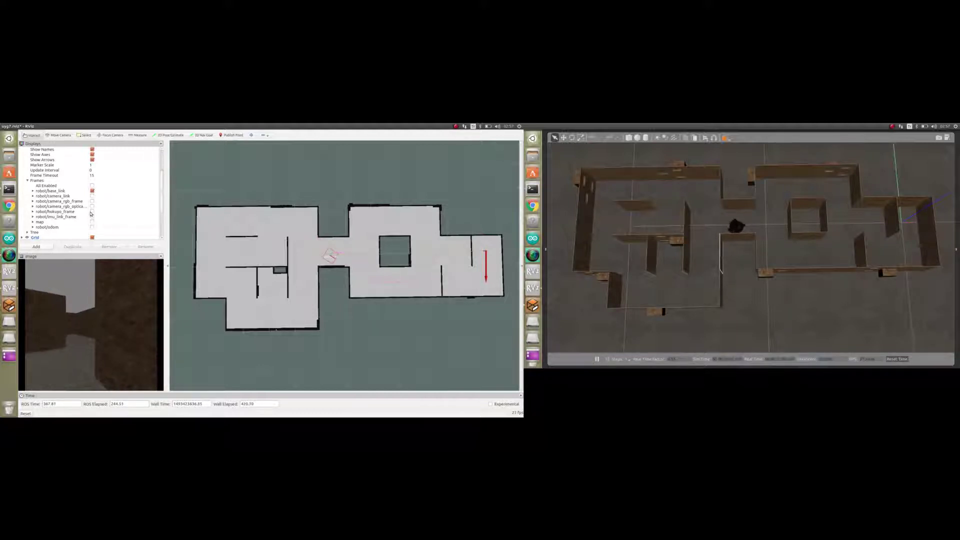
pyautogui.click(28, 181)
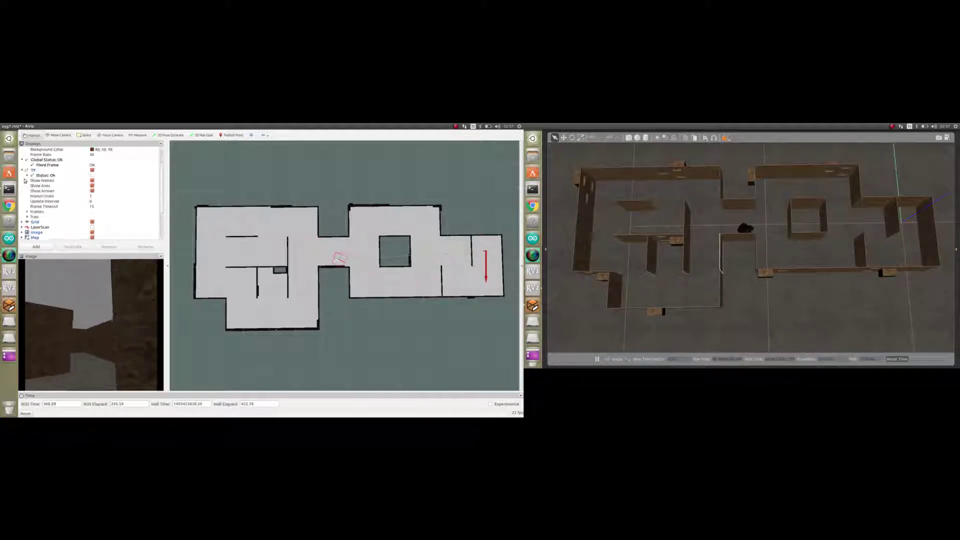
pyautogui.click(22, 181)
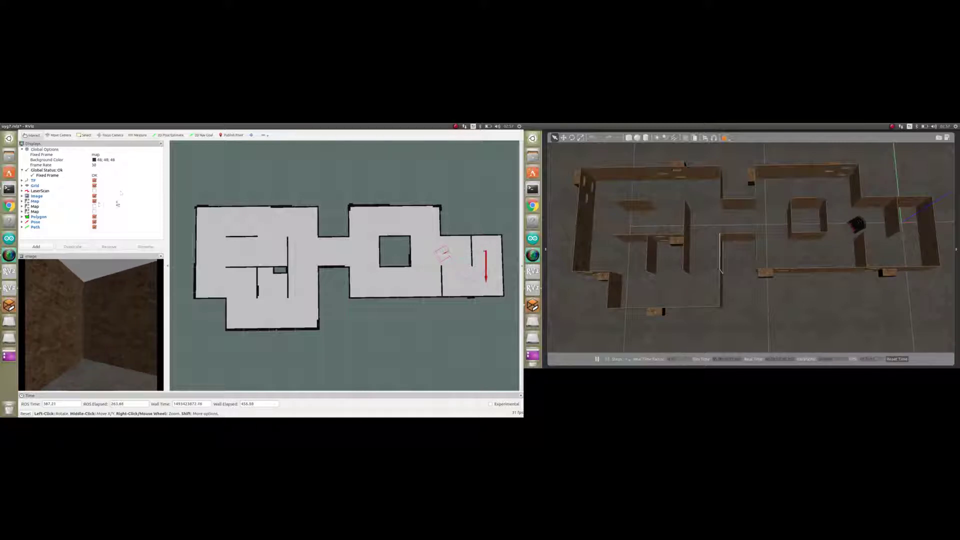
pyautogui.click(94, 206)
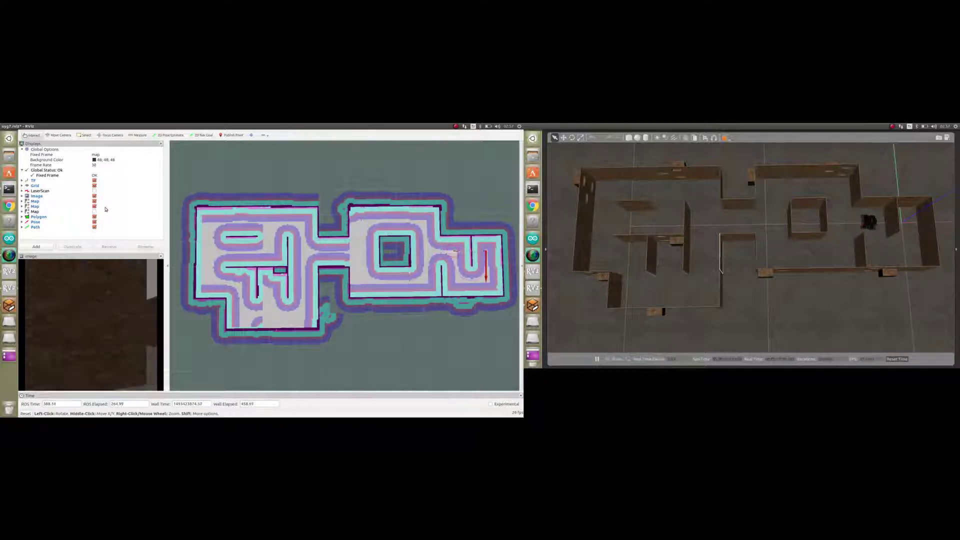